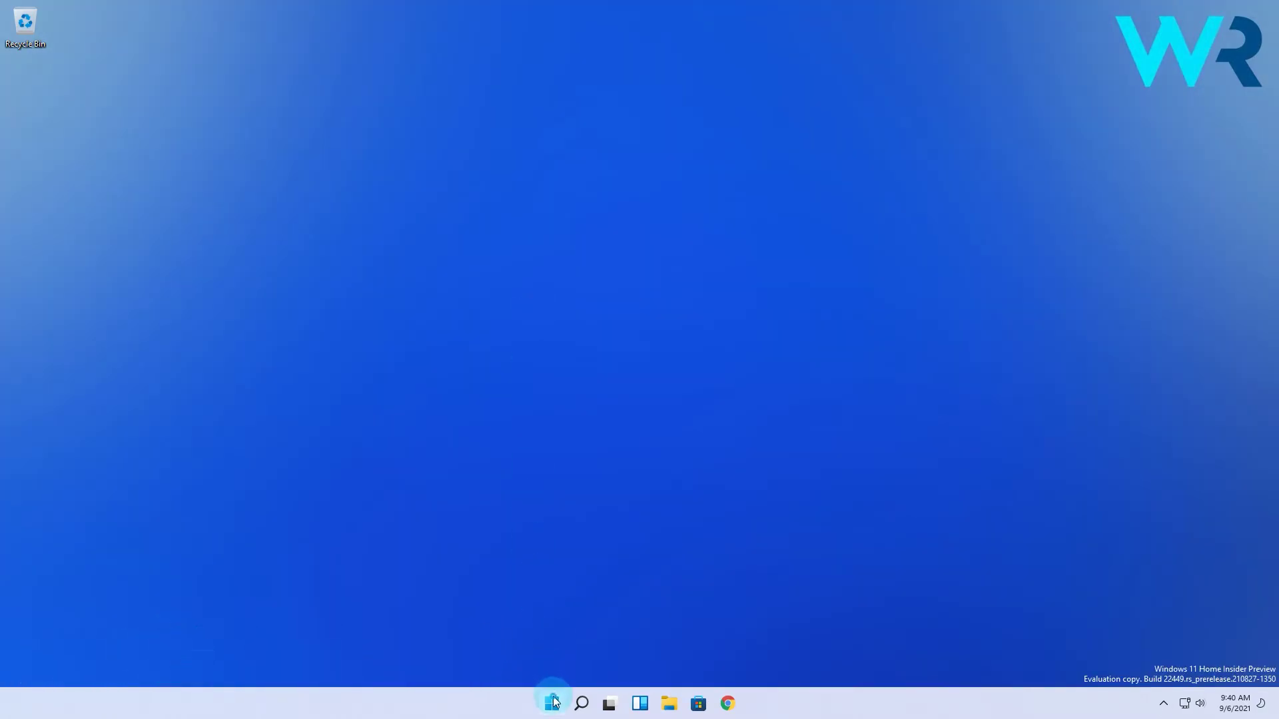
Go to Settings > Accounts > Sign-in options and expand the Password entry.
click(552, 702)
click(799, 311)
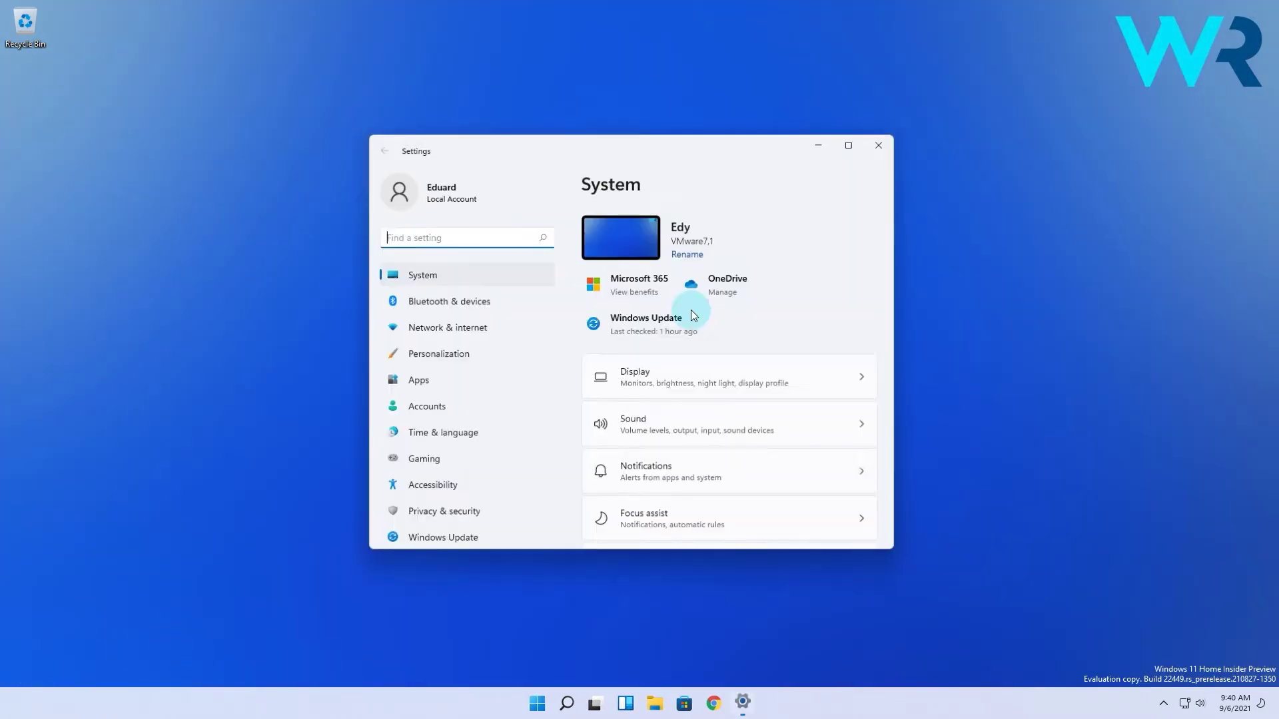
click(443, 406)
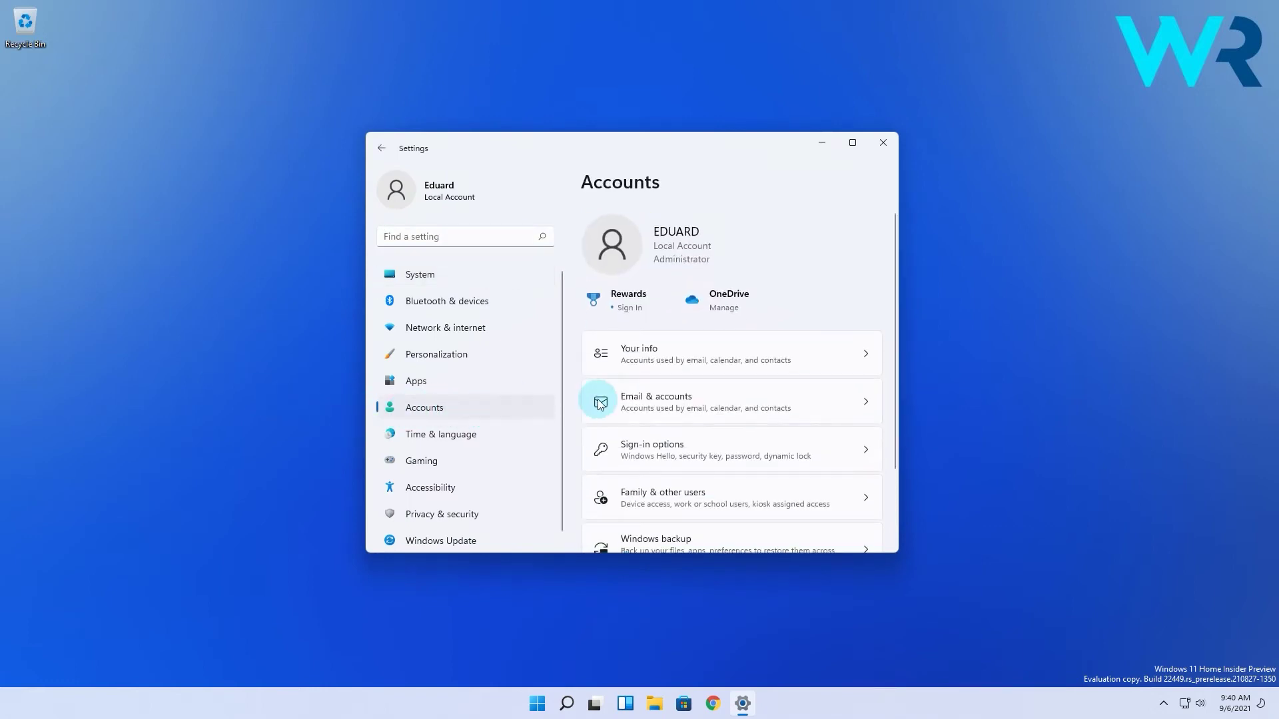
scroll(665, 412, down, 3)
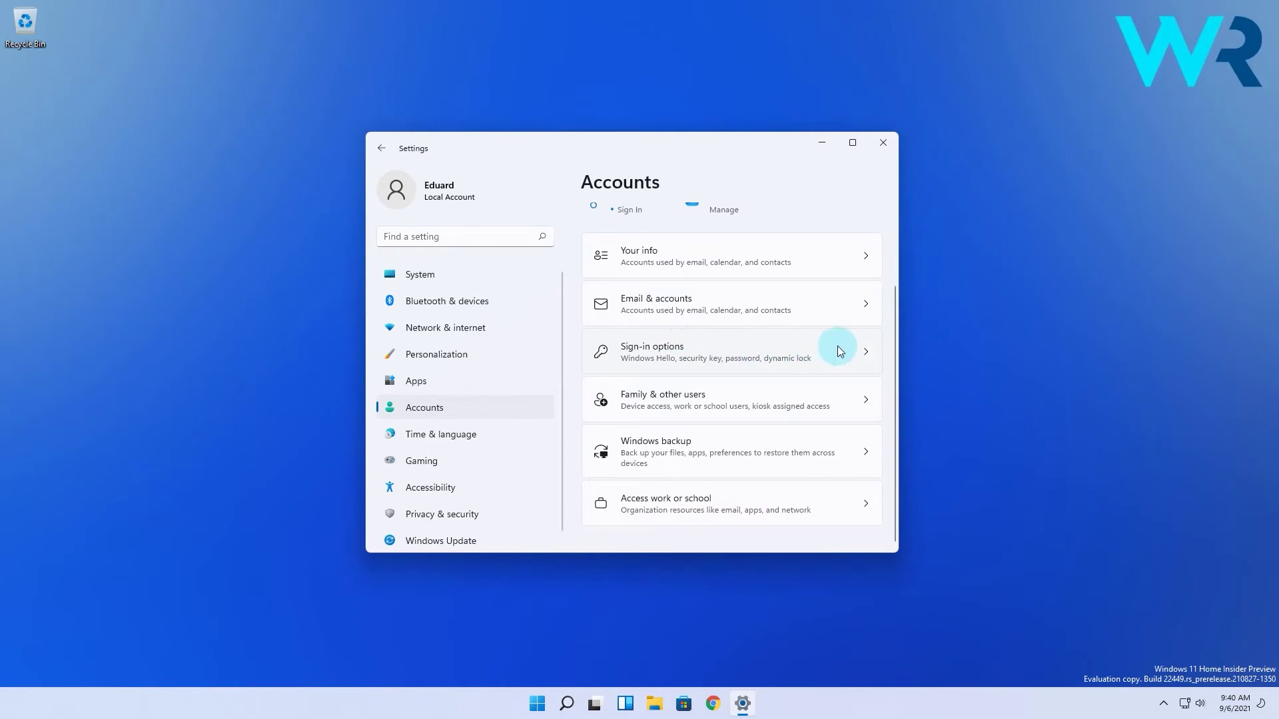
click(867, 347)
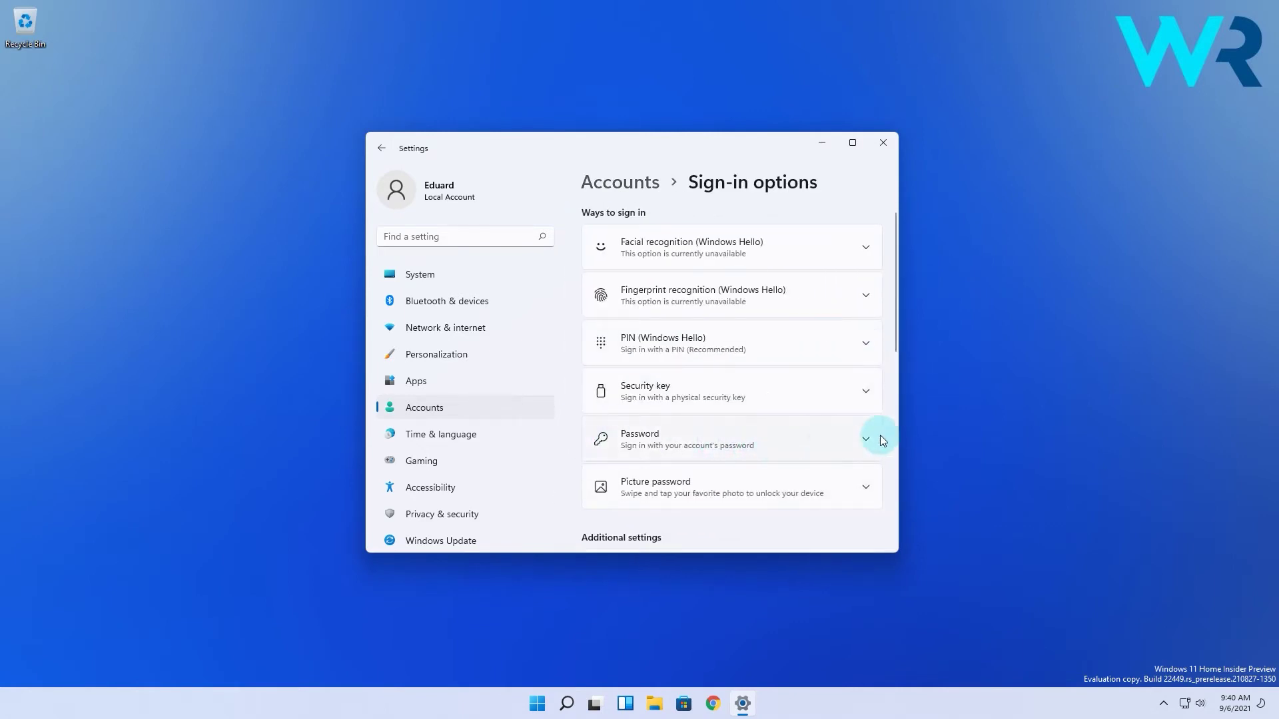
click(860, 440)
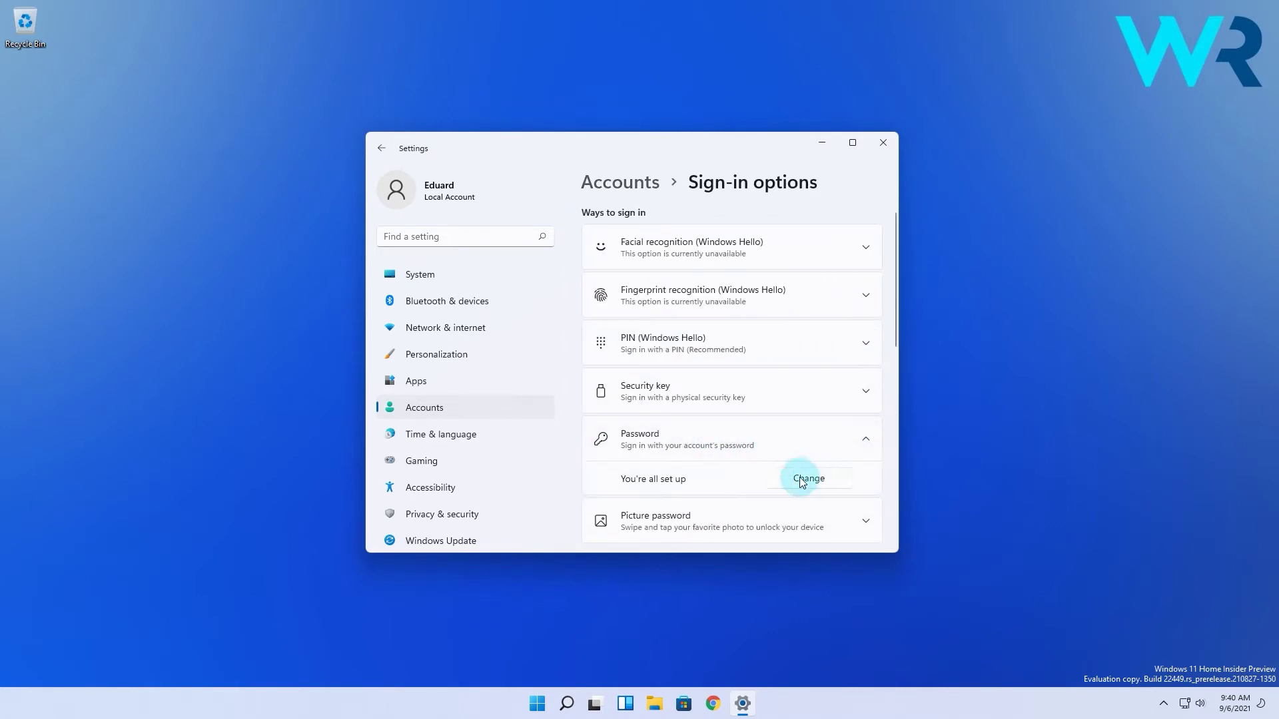
Change the password by entering the current password and leaving the new password and hint blank.
click(809, 478)
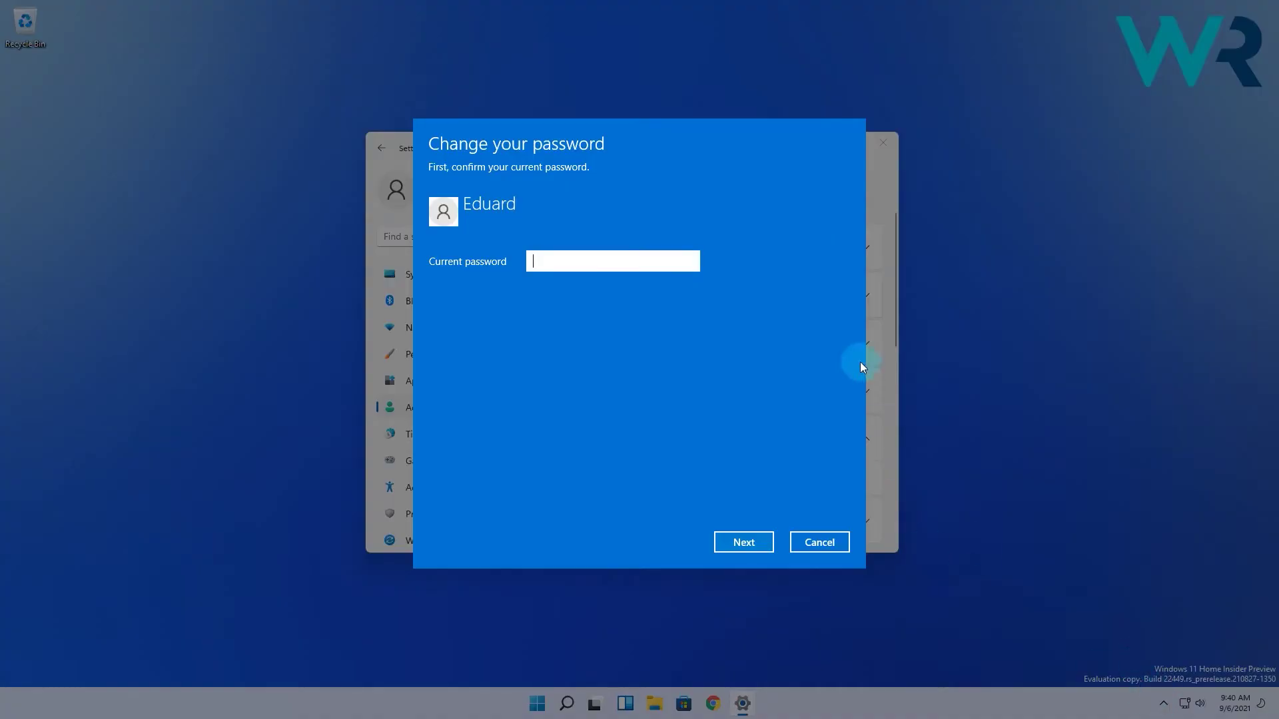
text(1234)
click(745, 542)
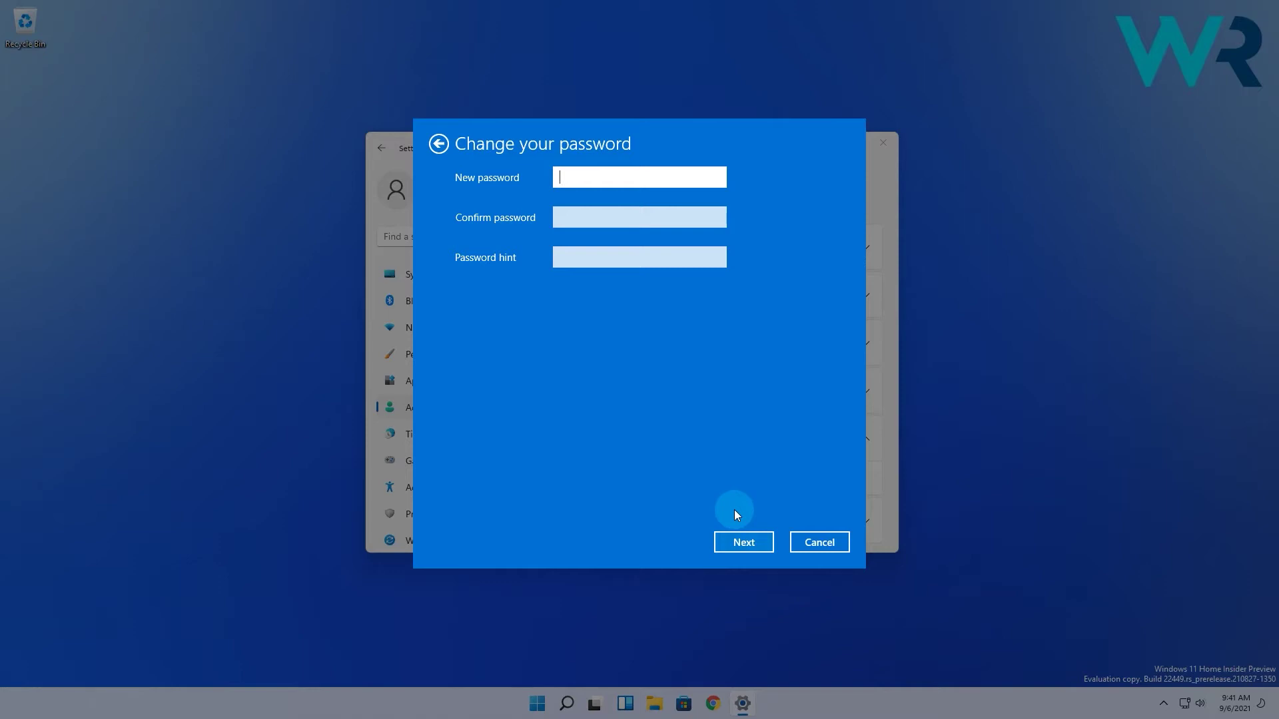
click(736, 540)
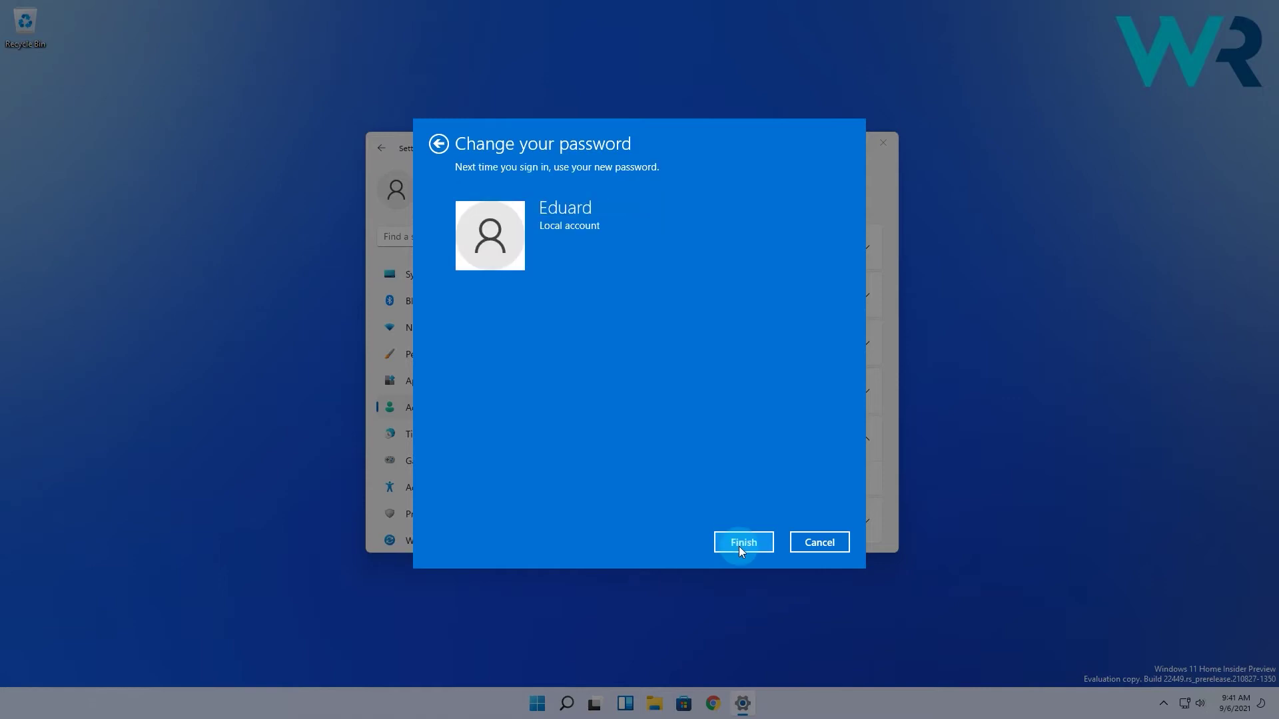
click(742, 543)
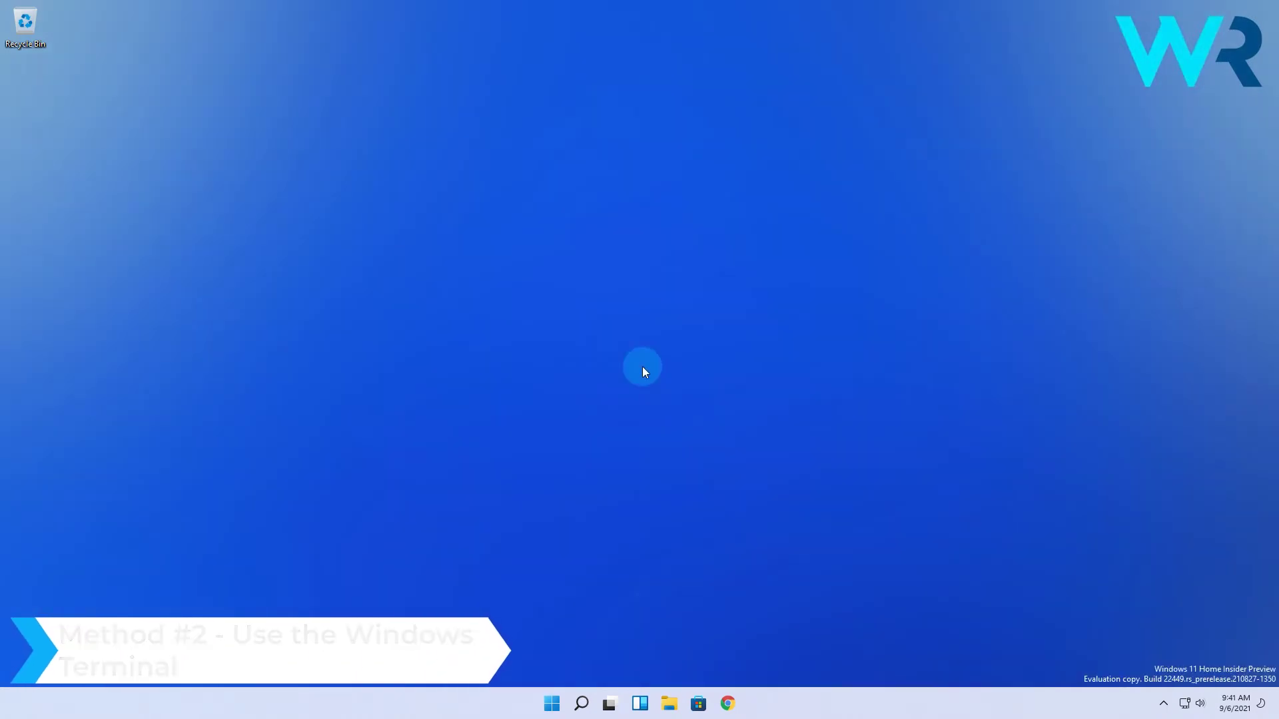
In an administrator PowerShell, run net user for the local account with an empty password.
right_click(553, 706)
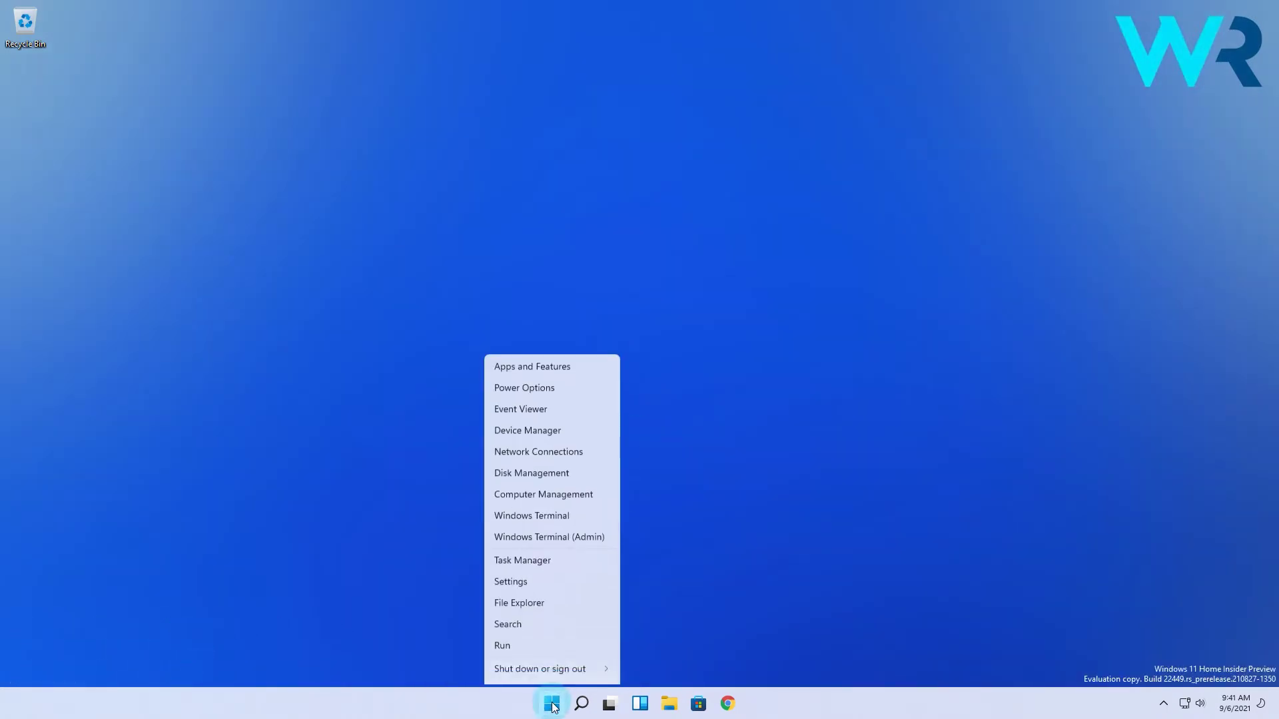
click(570, 526)
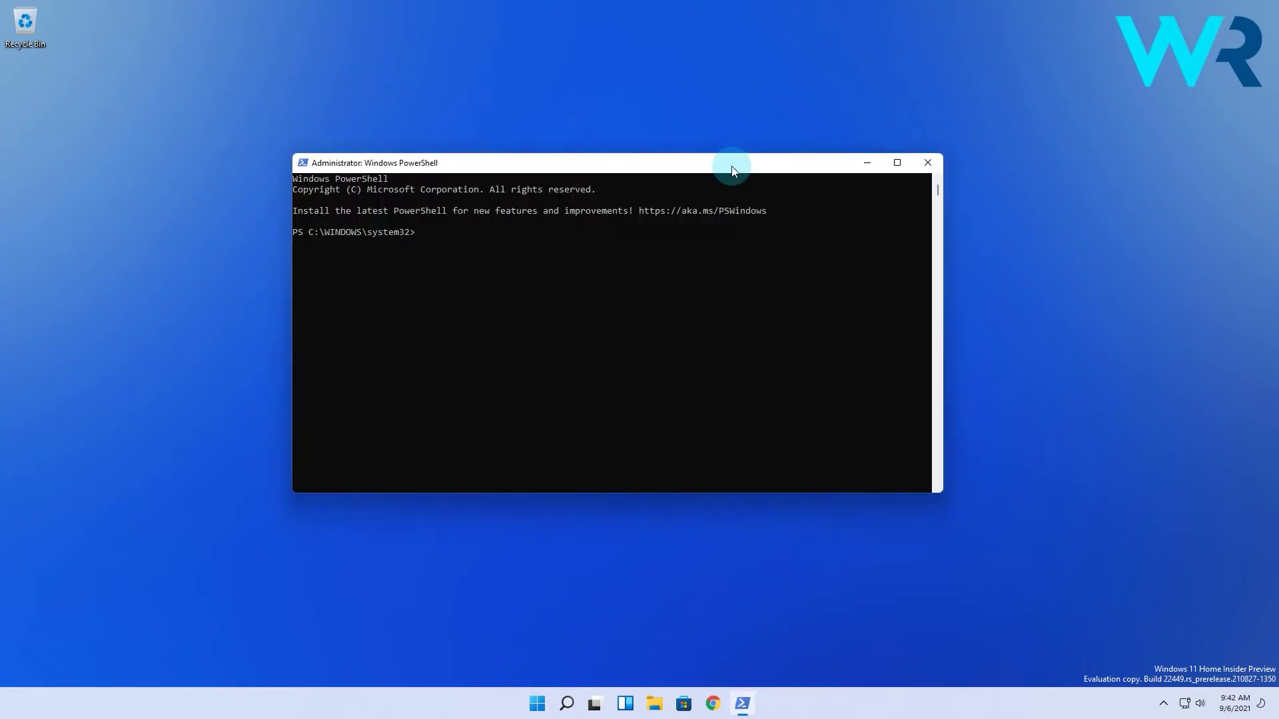
text(net )
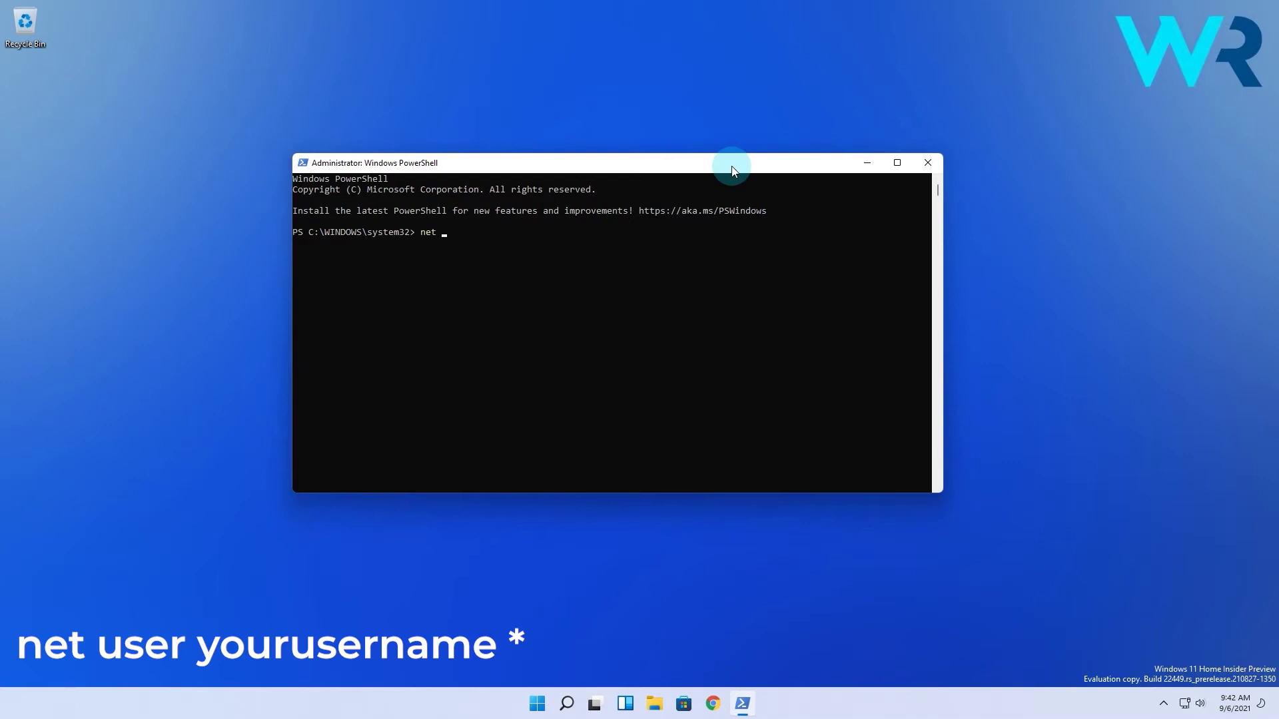
text(user Eduard *)
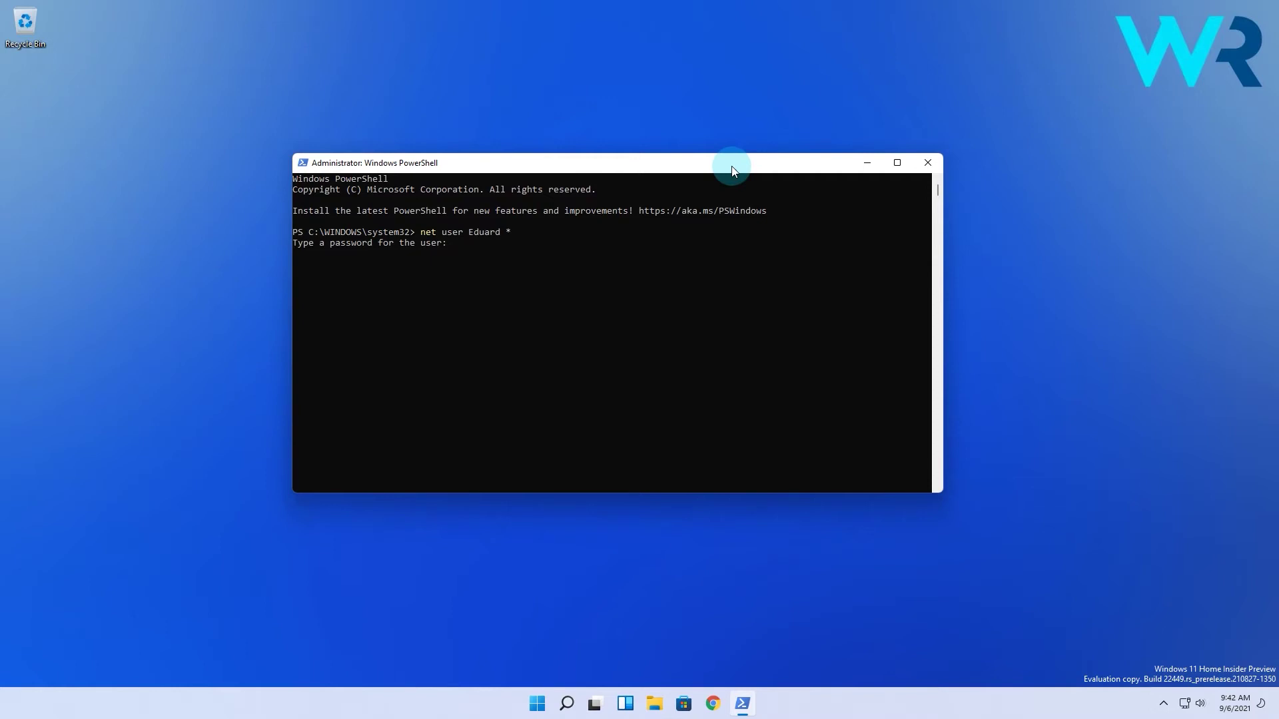
key(Return)
key(Return)
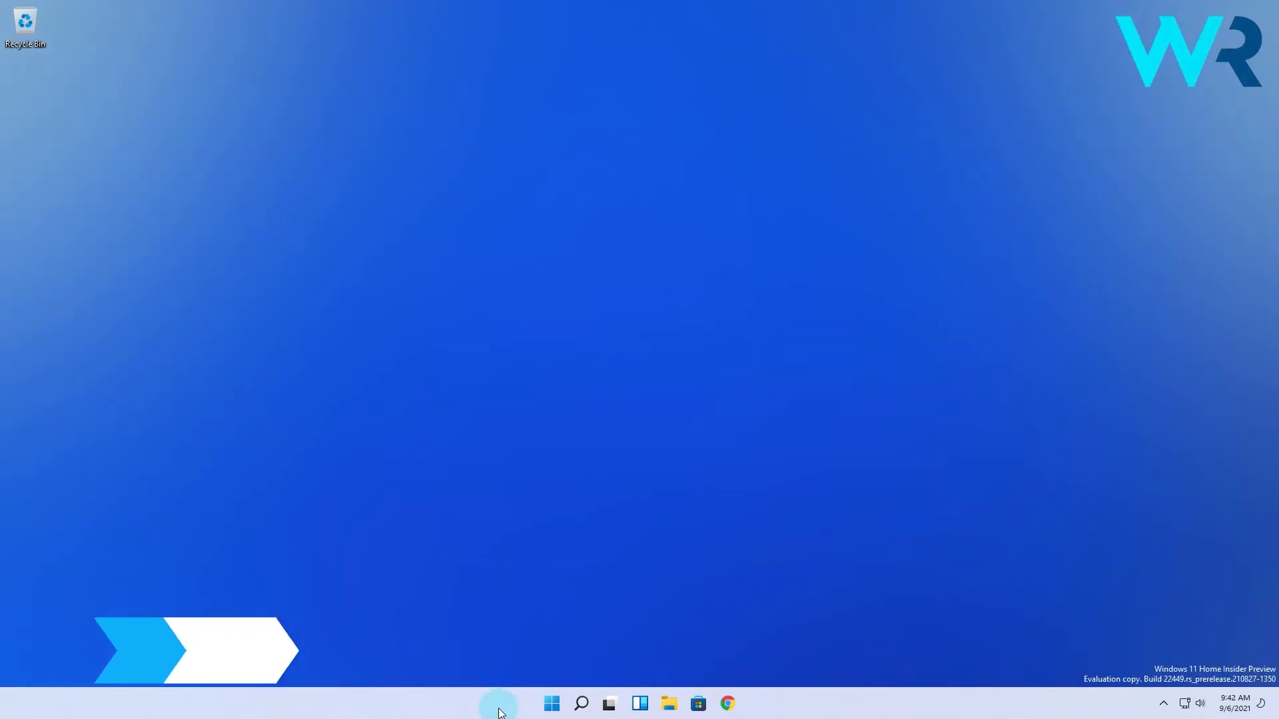
Search 'regedit' from Start and launch the Registry Editor.
click(544, 708)
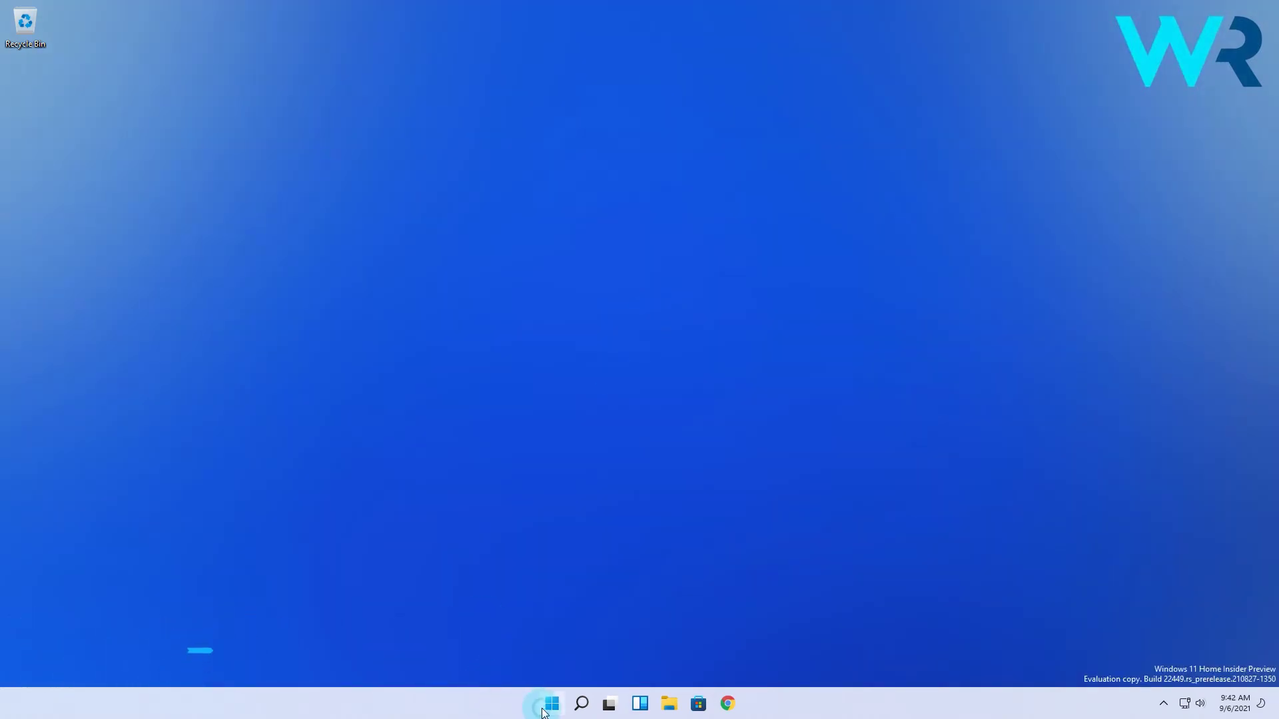
text(regedit)
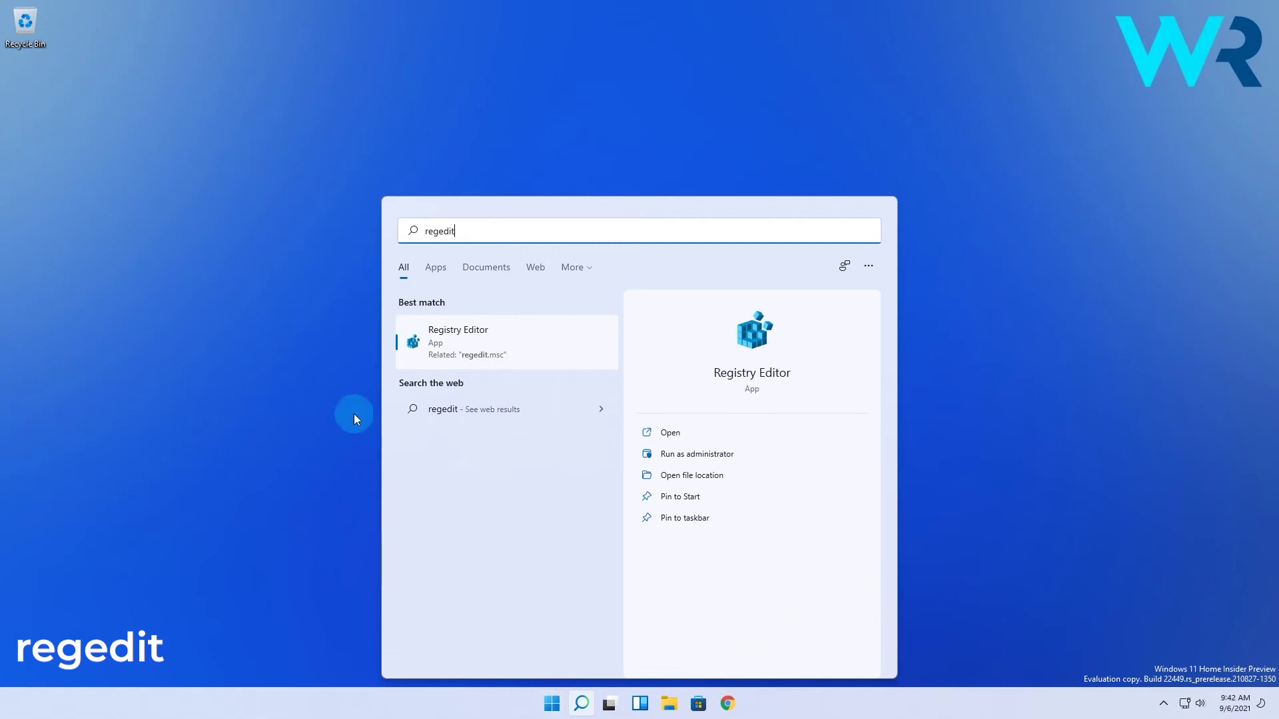
click(486, 340)
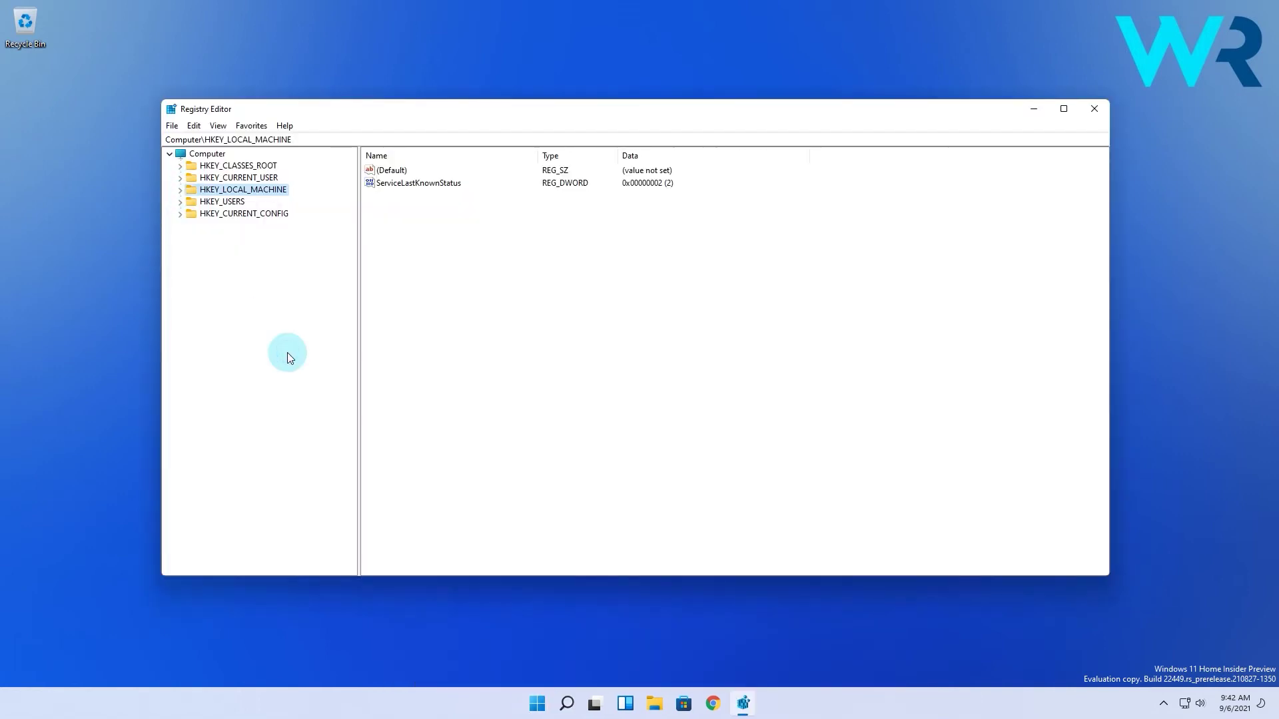
Navigate to HKEY_LOCAL_MACHINE\SOFTWARE\Microsoft\Windows NT\CurrentVersion\Winlogon.
double_click(228, 190)
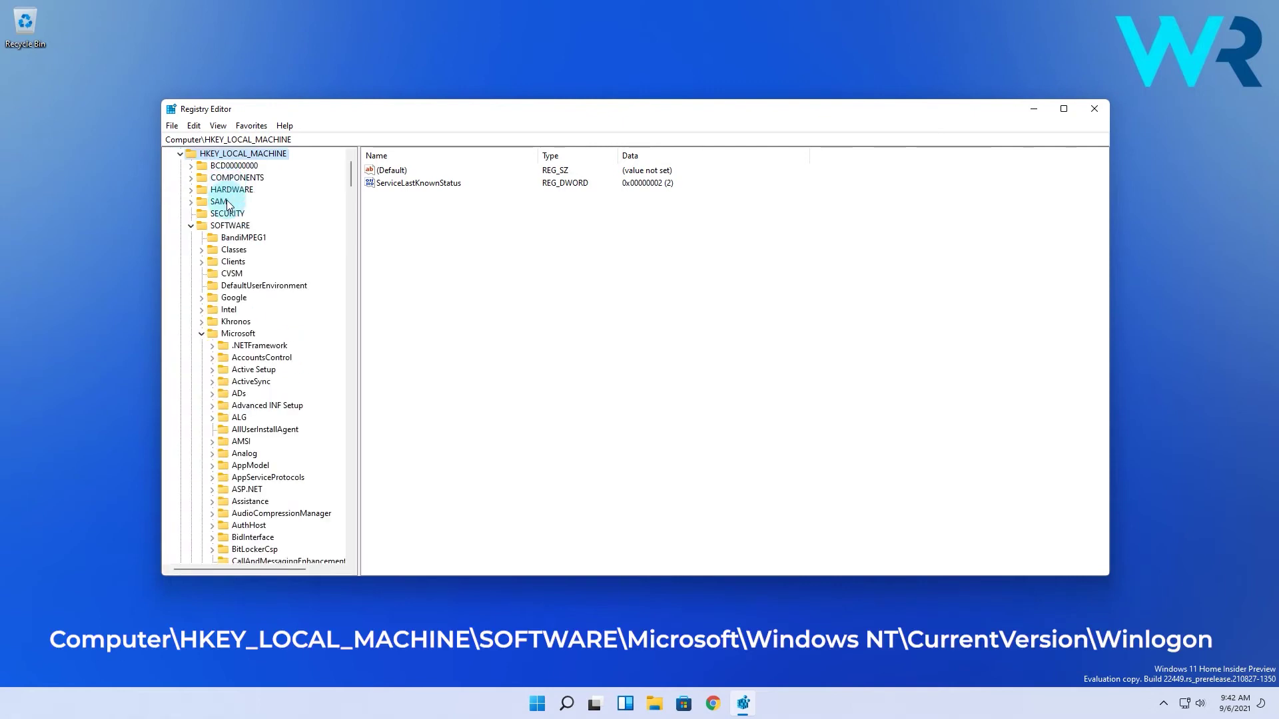
click(230, 227)
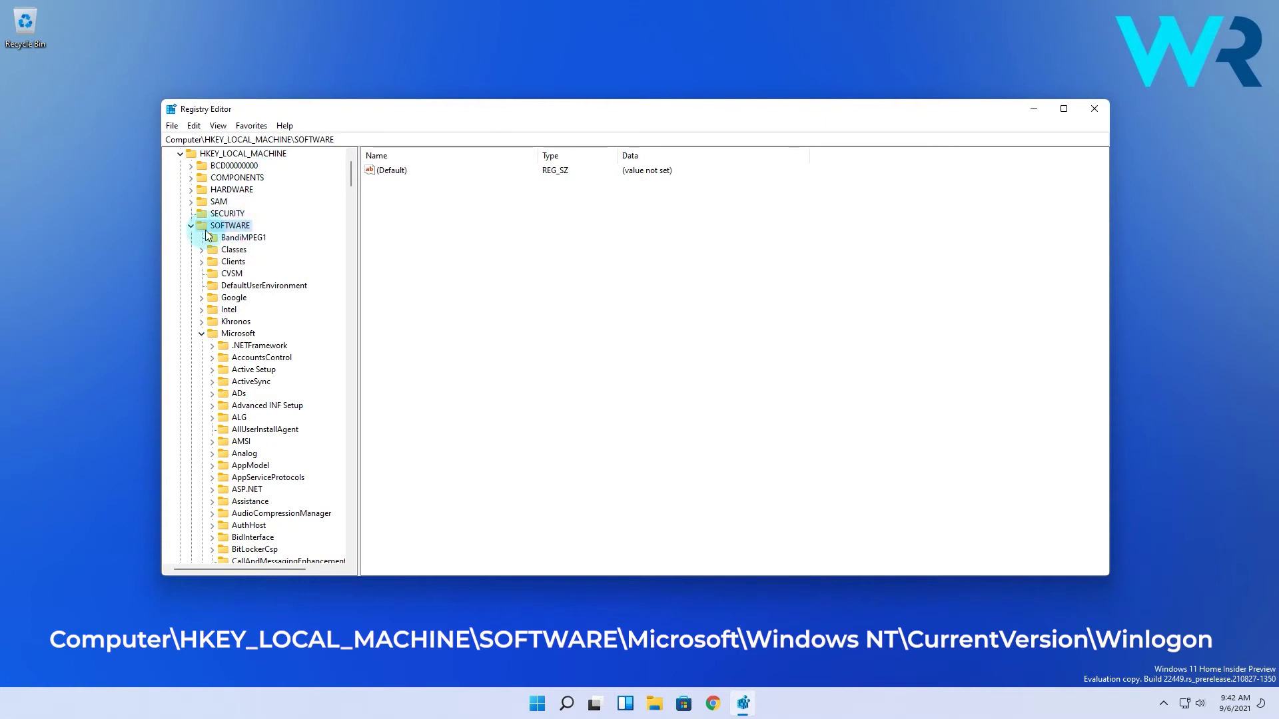
click(238, 333)
scroll(198, 262, down, 15)
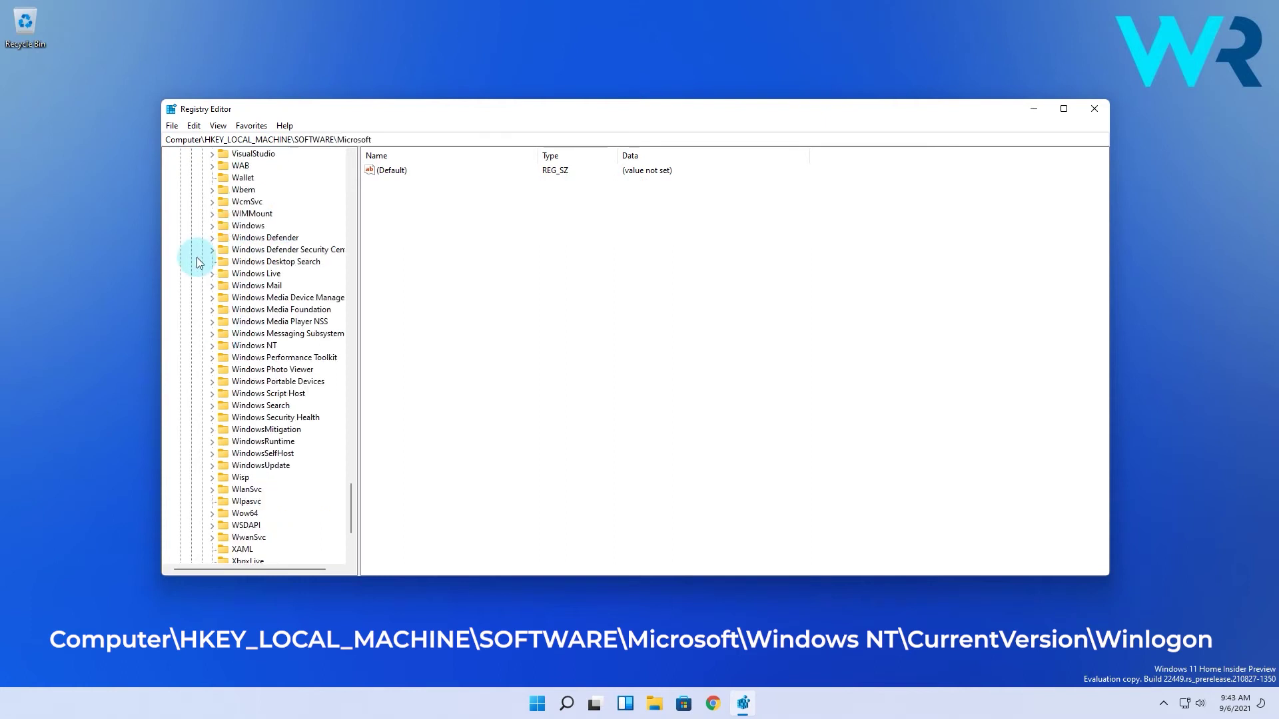
double_click(254, 345)
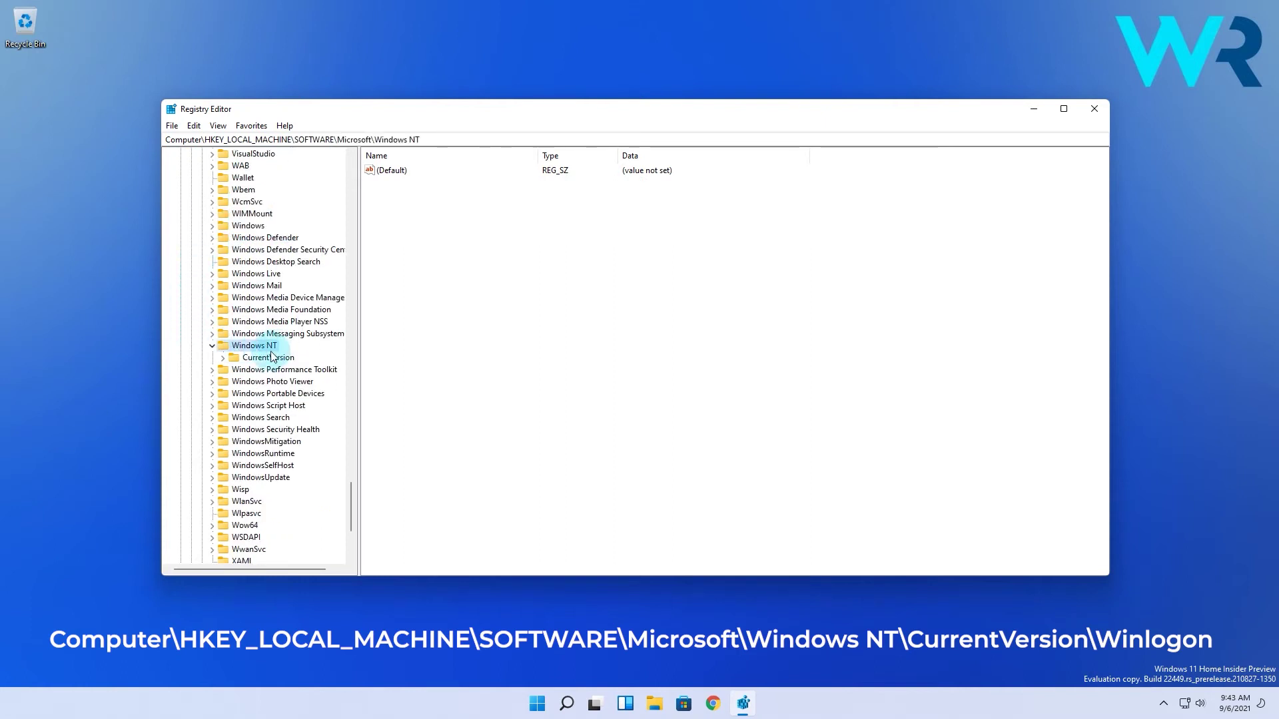
double_click(268, 357)
scroll(260, 360, down, 20)
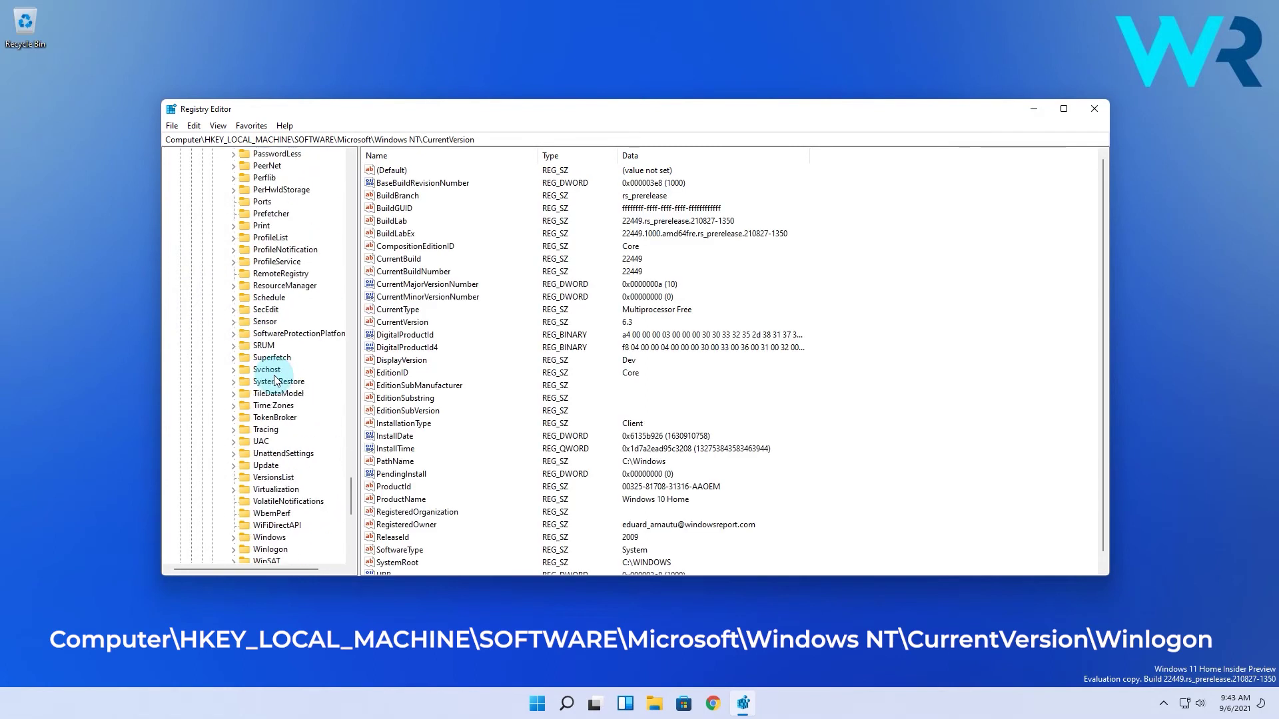
click(269, 369)
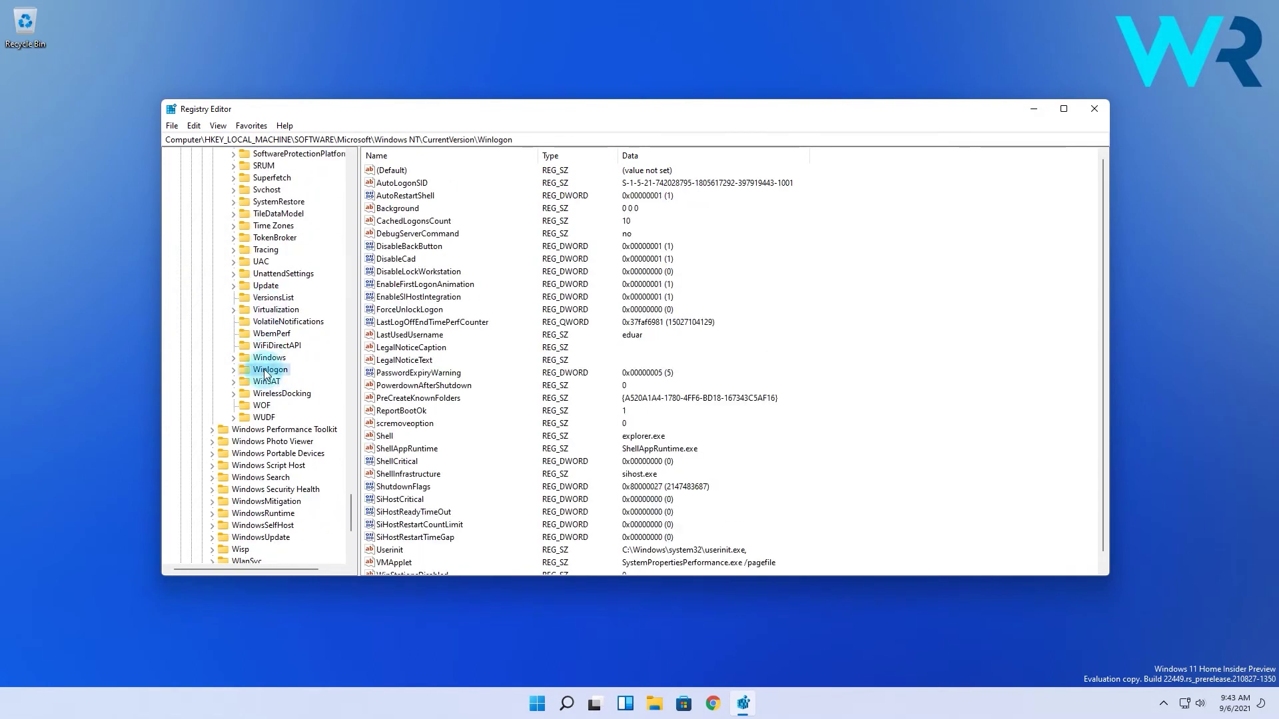
Create a DefaultUserName string value in Winlogon with the account's e-mail address as its data.
right_click(849, 338)
mouse_move(899, 347)
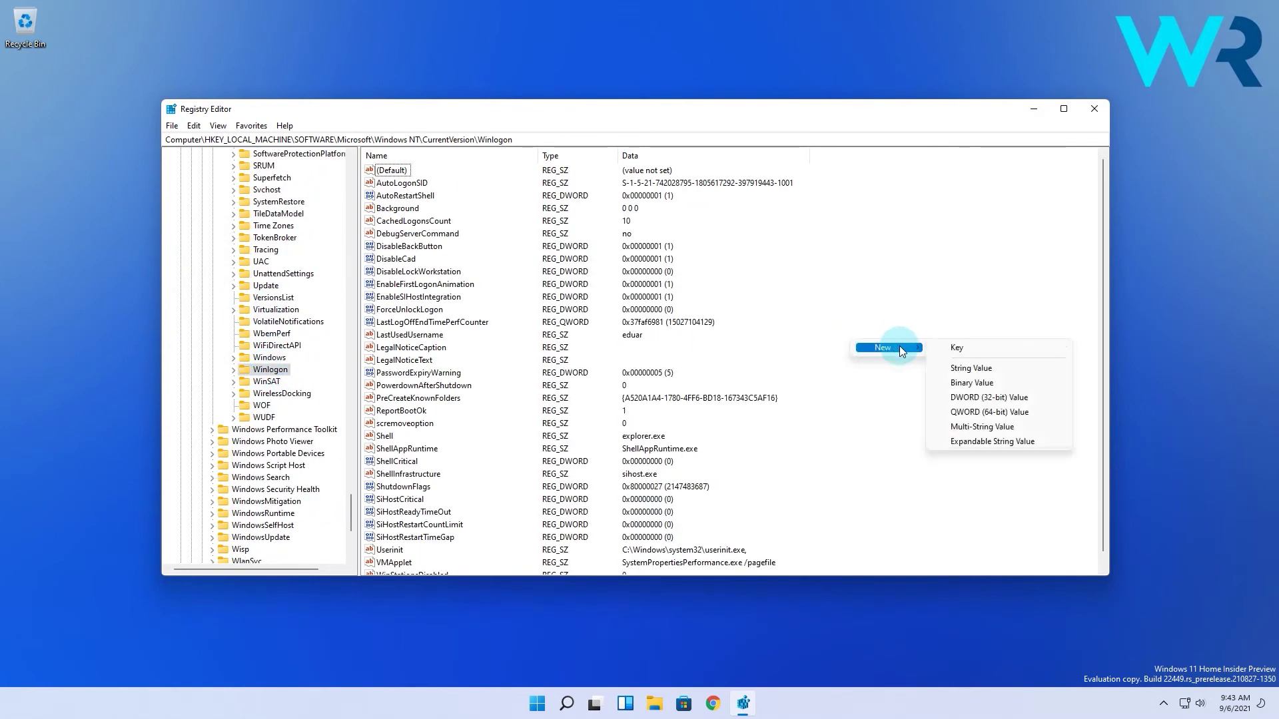
click(1001, 369)
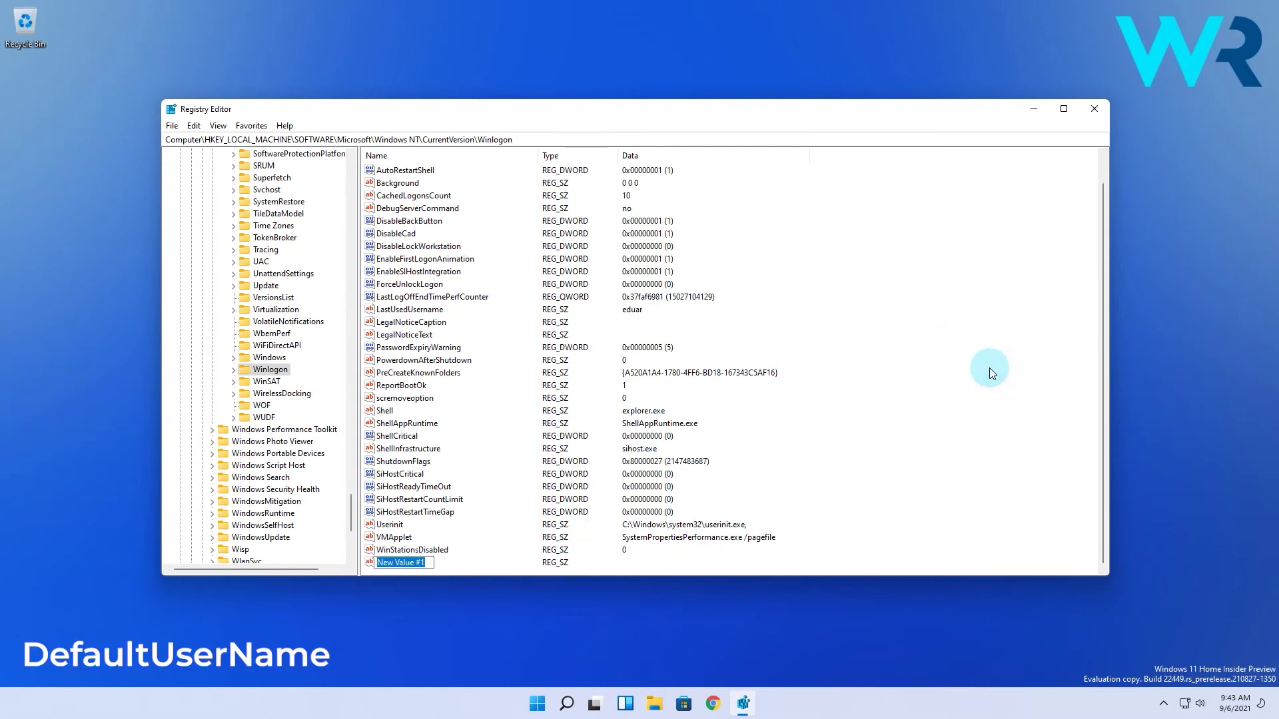
text(DefaultUserName)
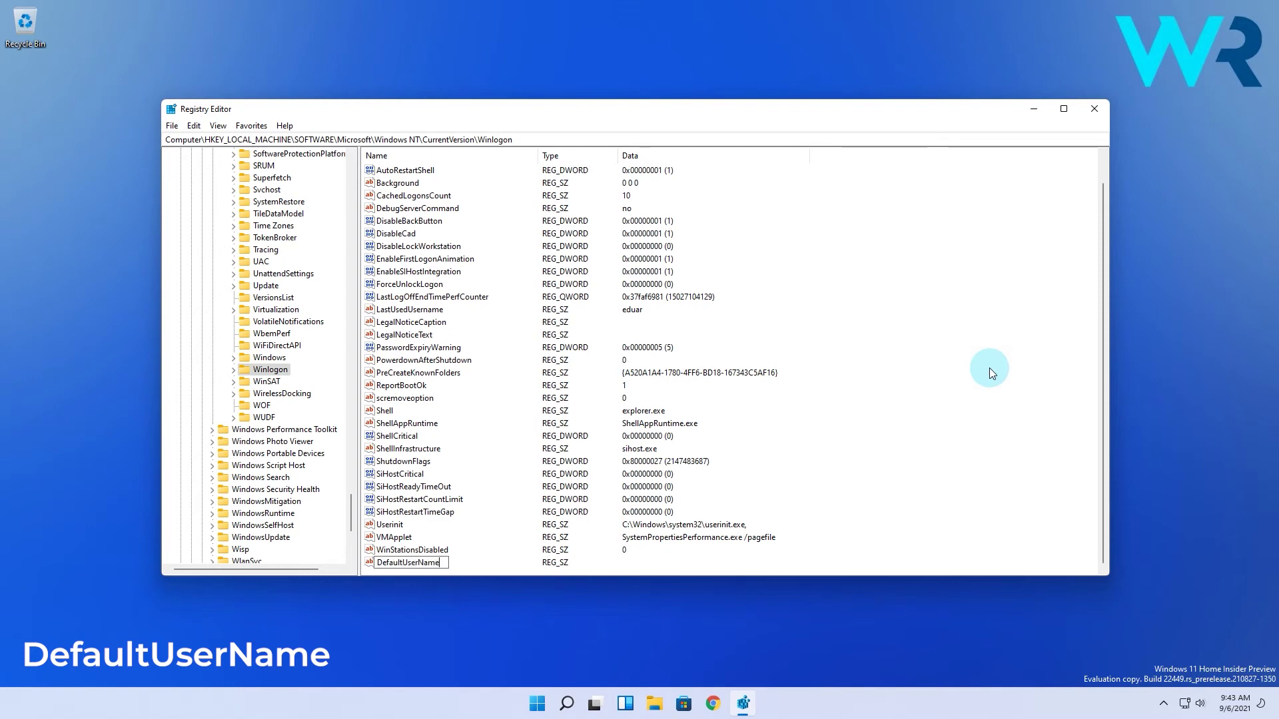
key(Return)
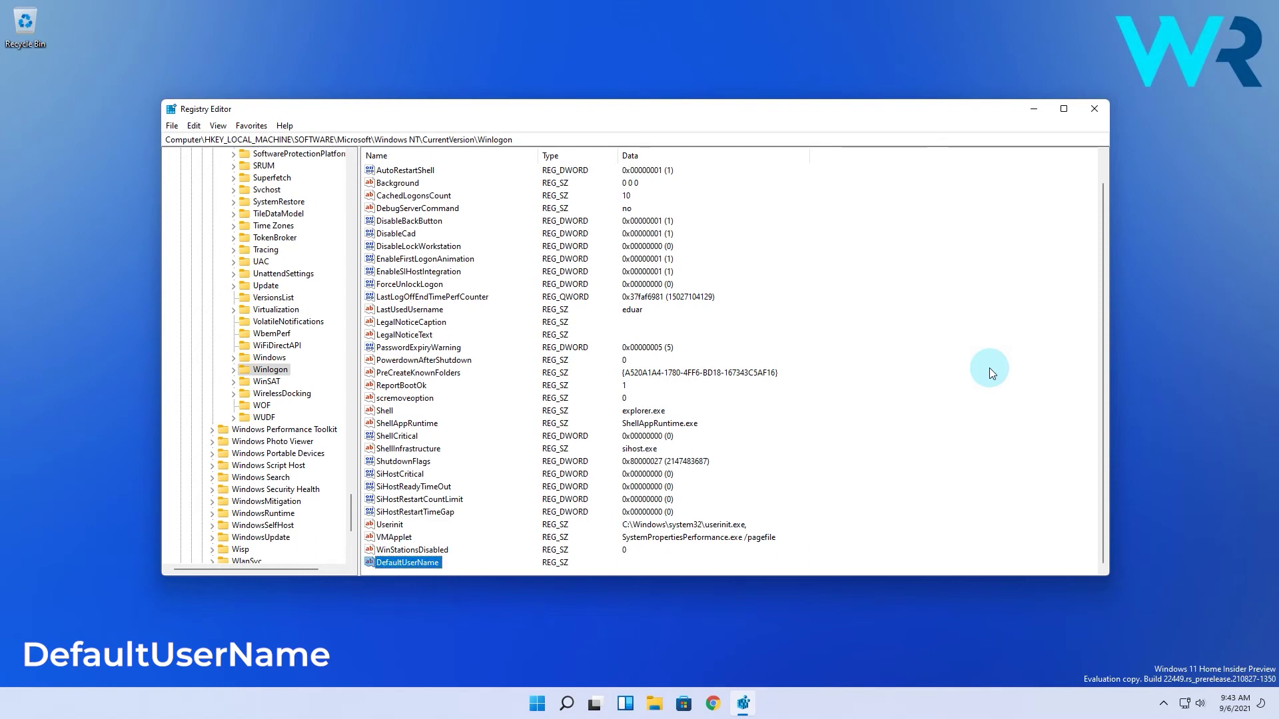
double_click(417, 566)
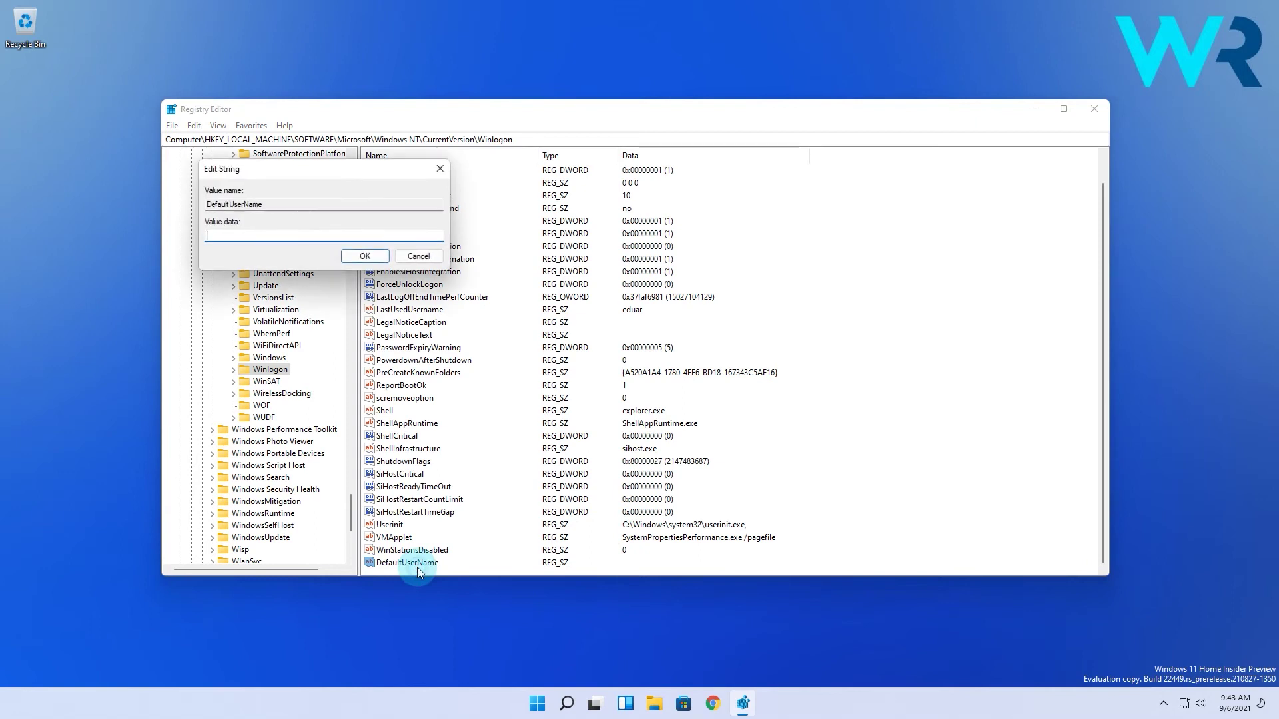
click(367, 256)
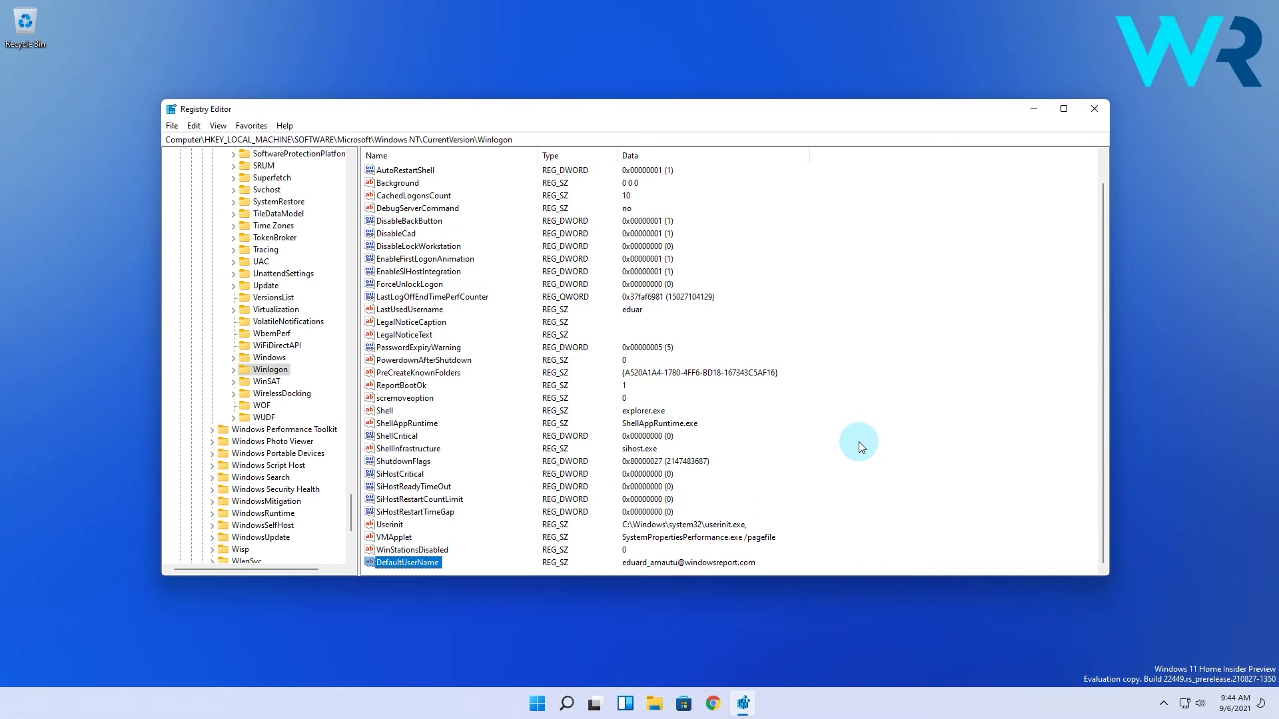
Add a DefaultPassword string value in Winlogon with empty data.
right_click(893, 452)
click(941, 460)
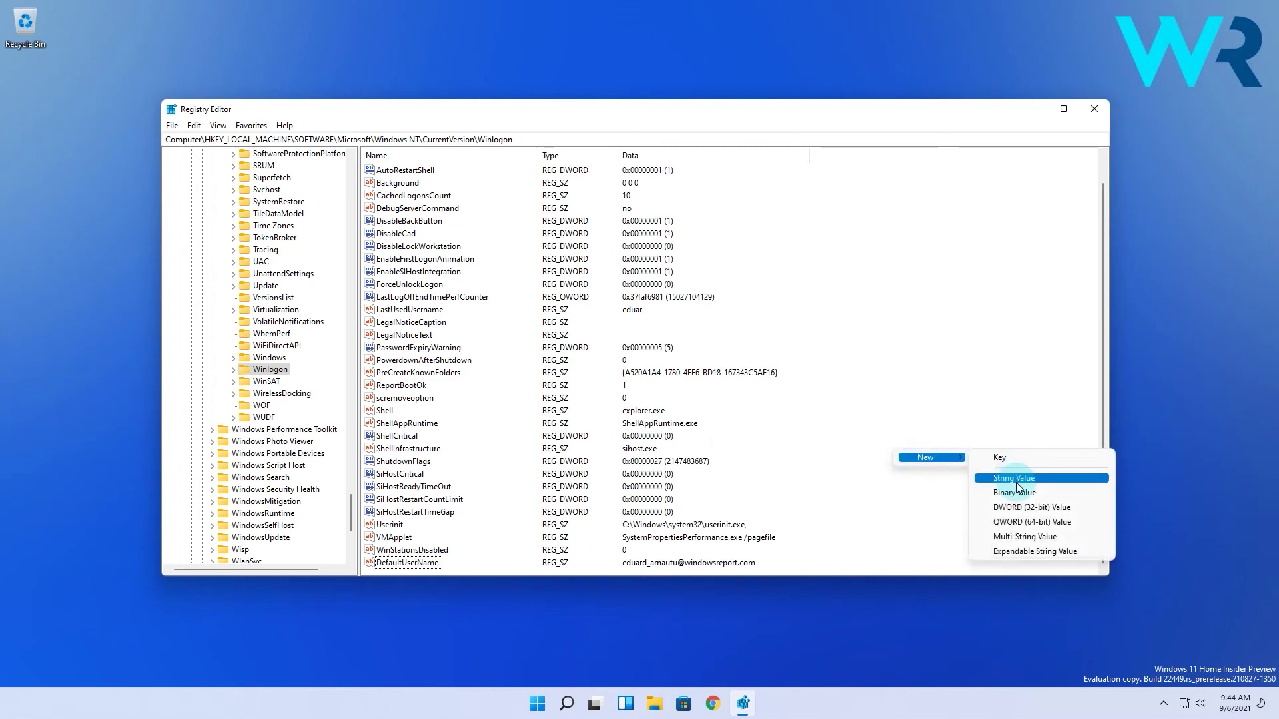
click(1014, 478)
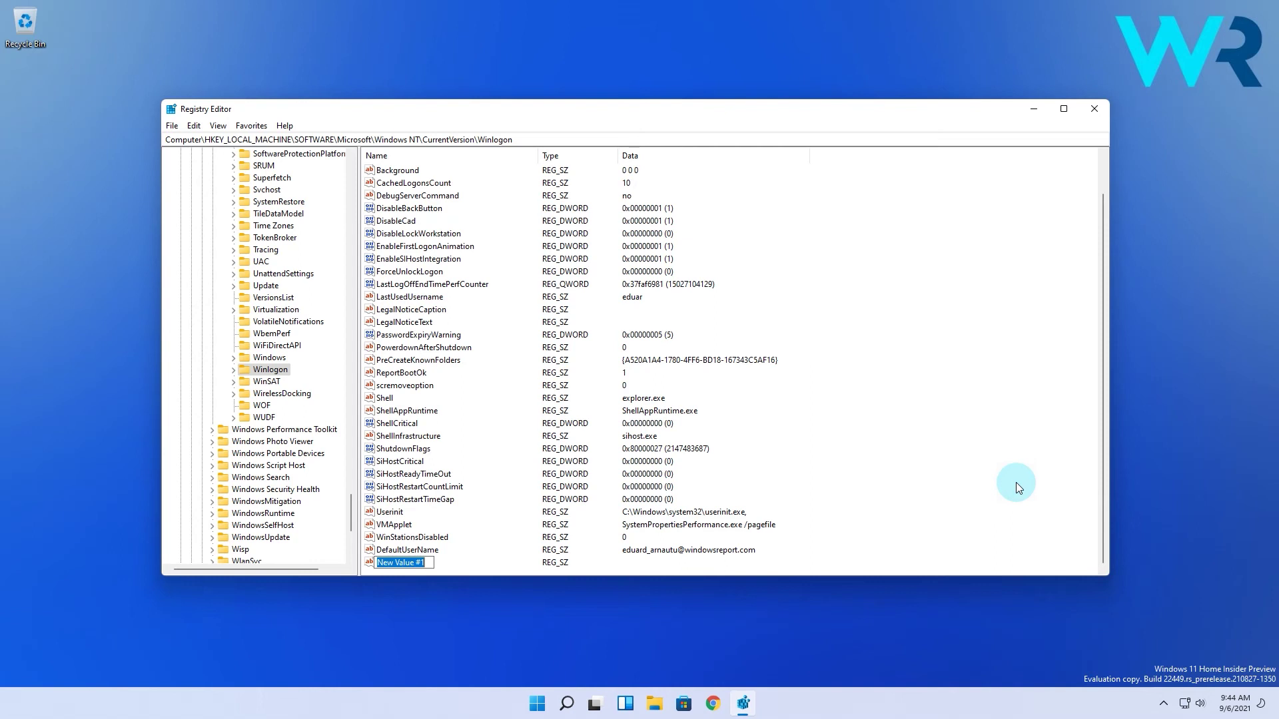
text(DefaultPassword)
key(Return)
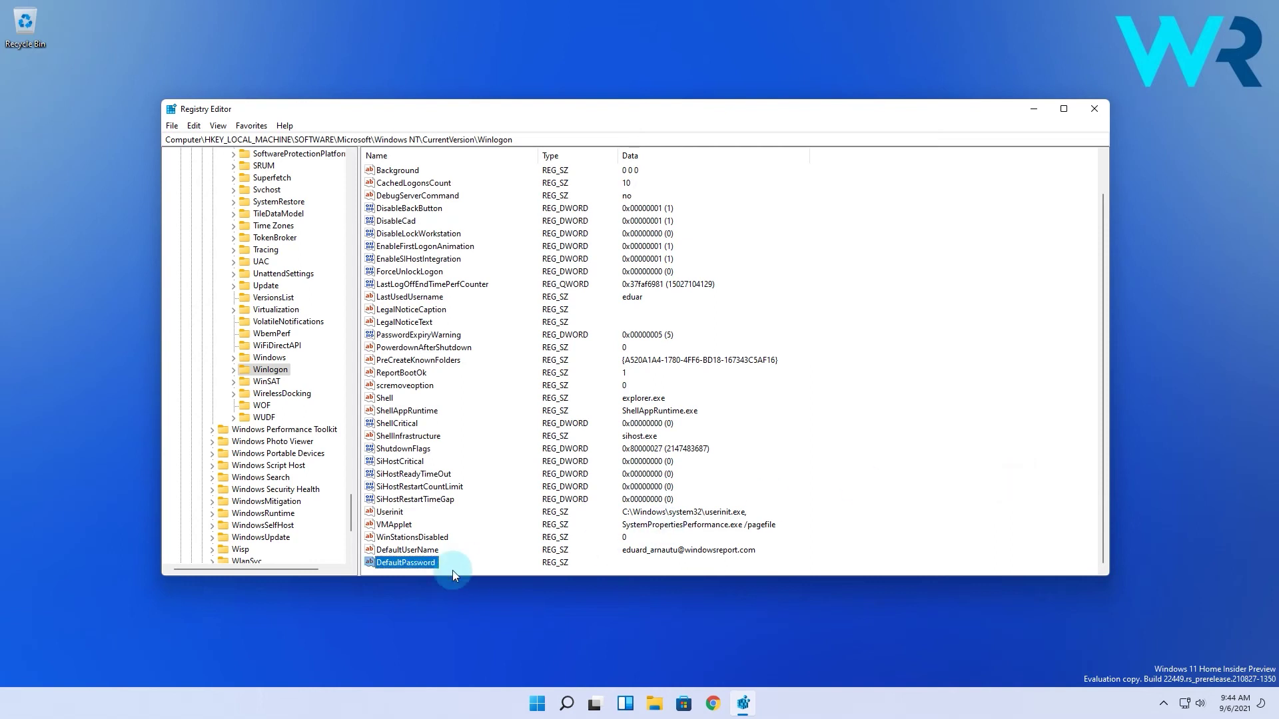
double_click(419, 565)
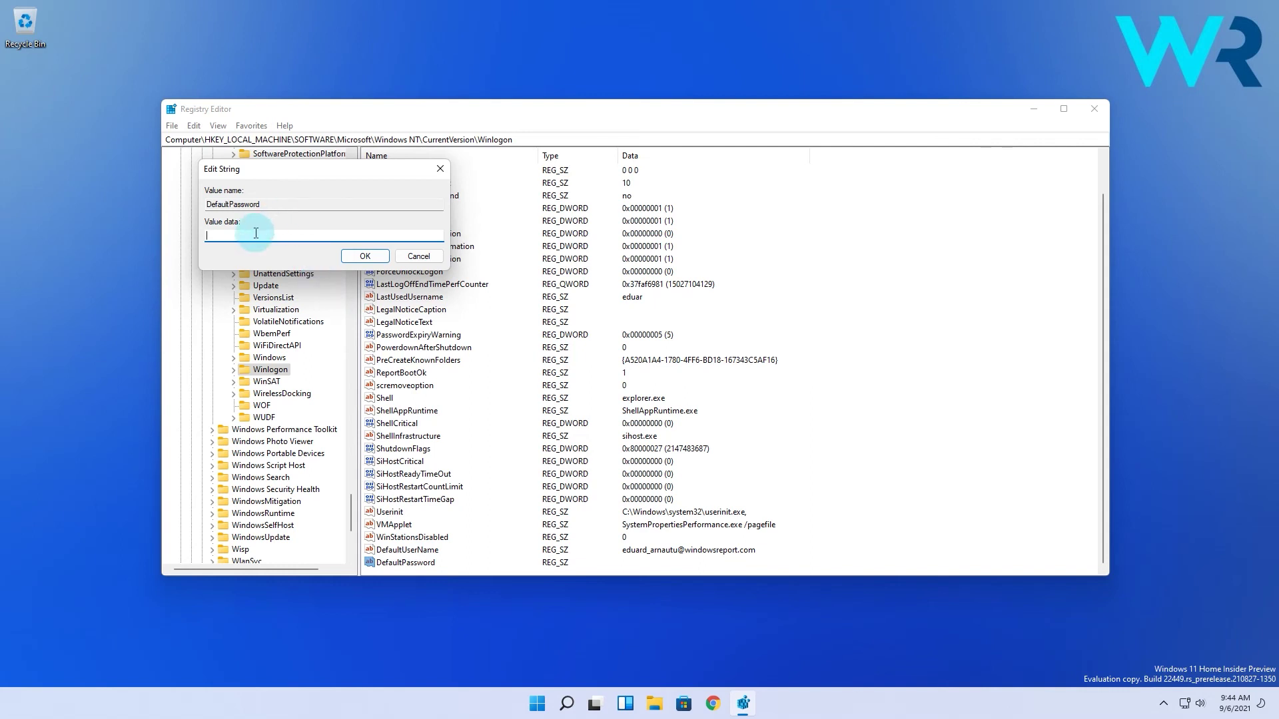
click(365, 257)
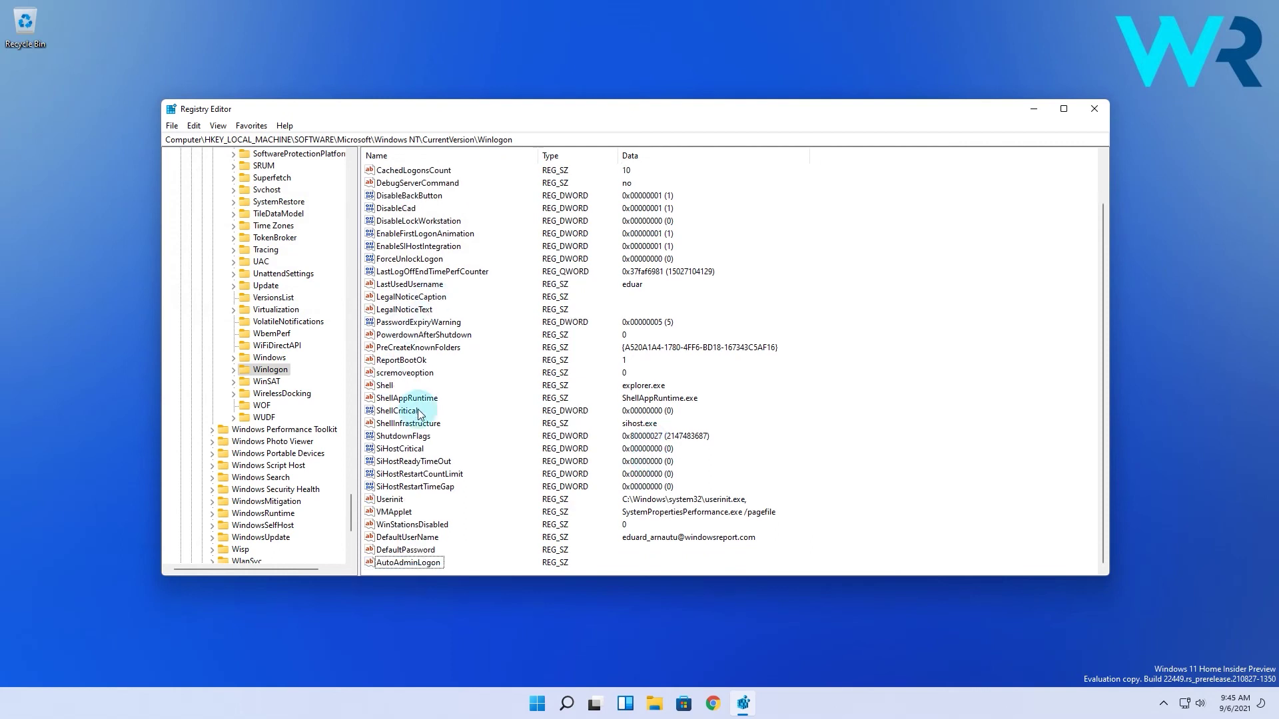
Add an AutoAdminLogon string value with data 1.
key(Return)
double_click(383, 563)
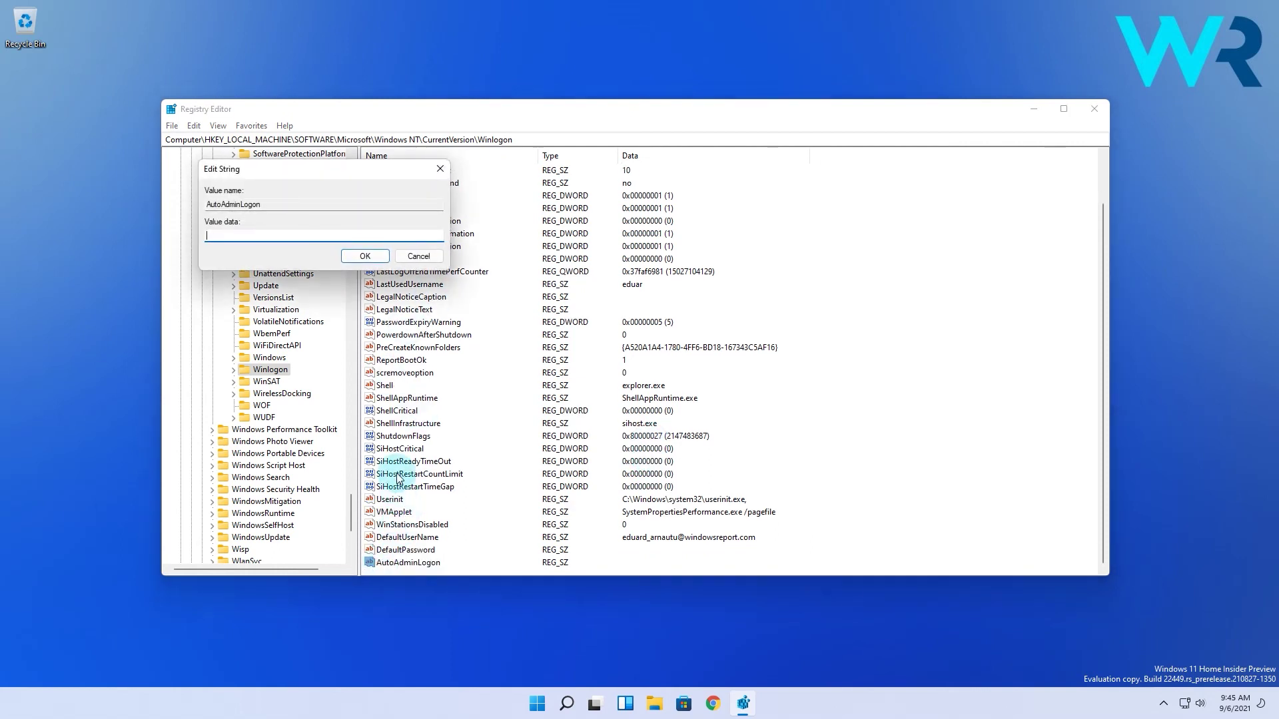
text(1)
click(369, 259)
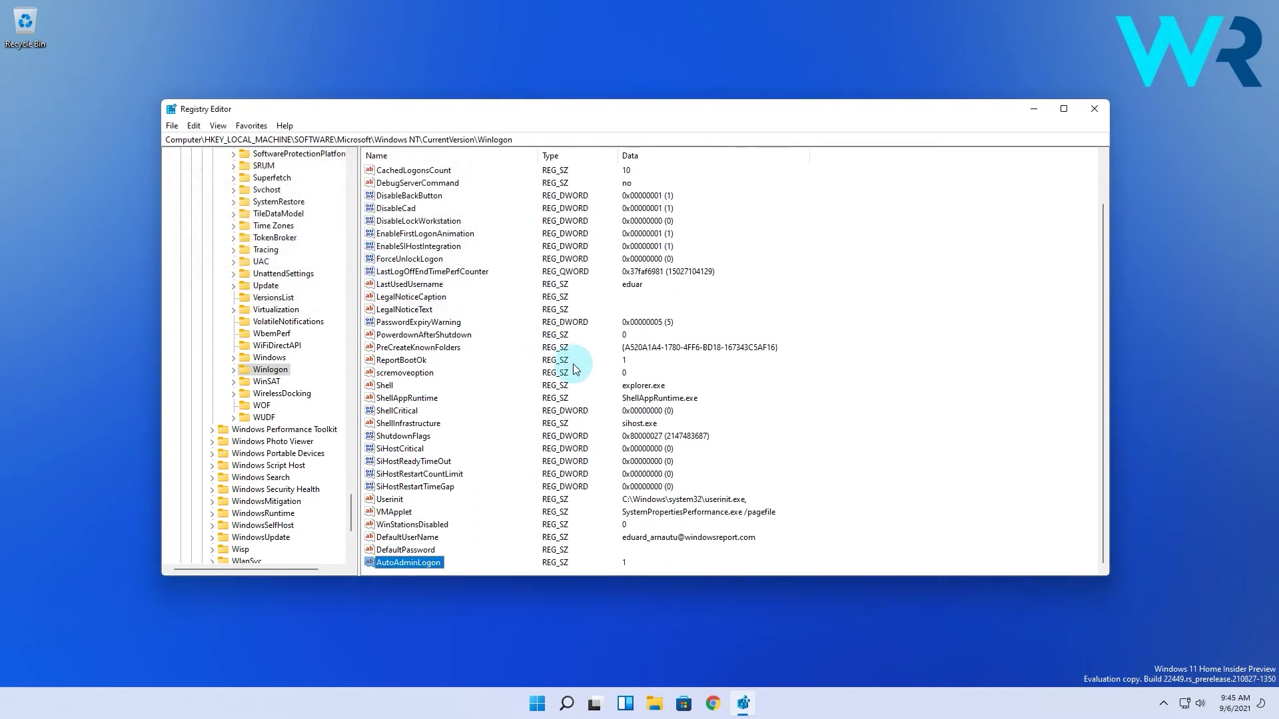